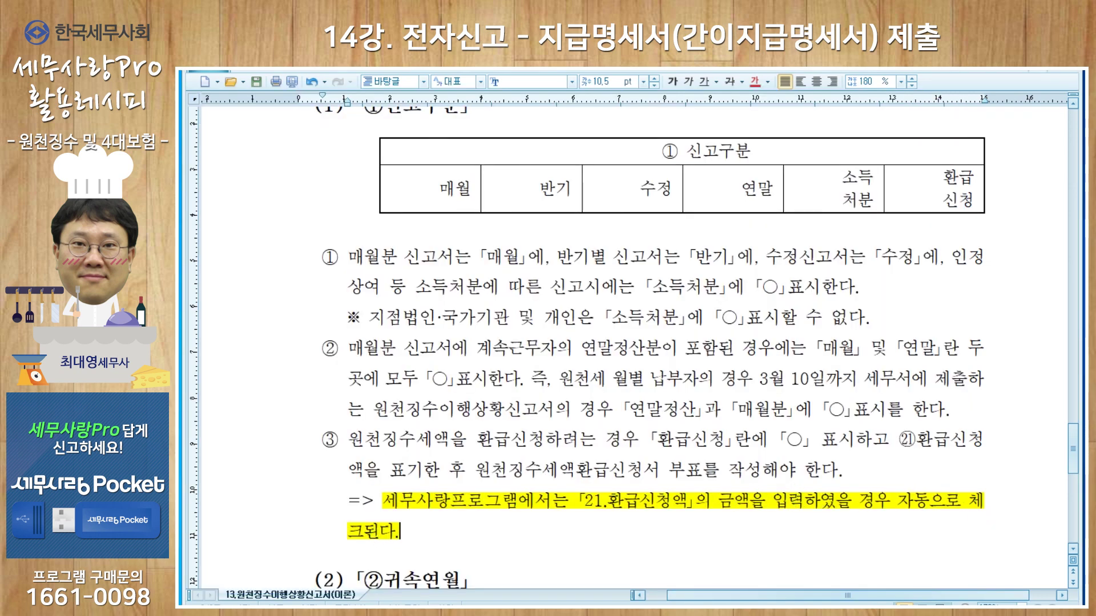
# - Check the 환급신청 mark on the 원천징수이행상황신고서 in 세무사랑 Pro, and read the document's notes on 귀속연월 and 지급연월
pyautogui.hotkey('alt', 'Tab')
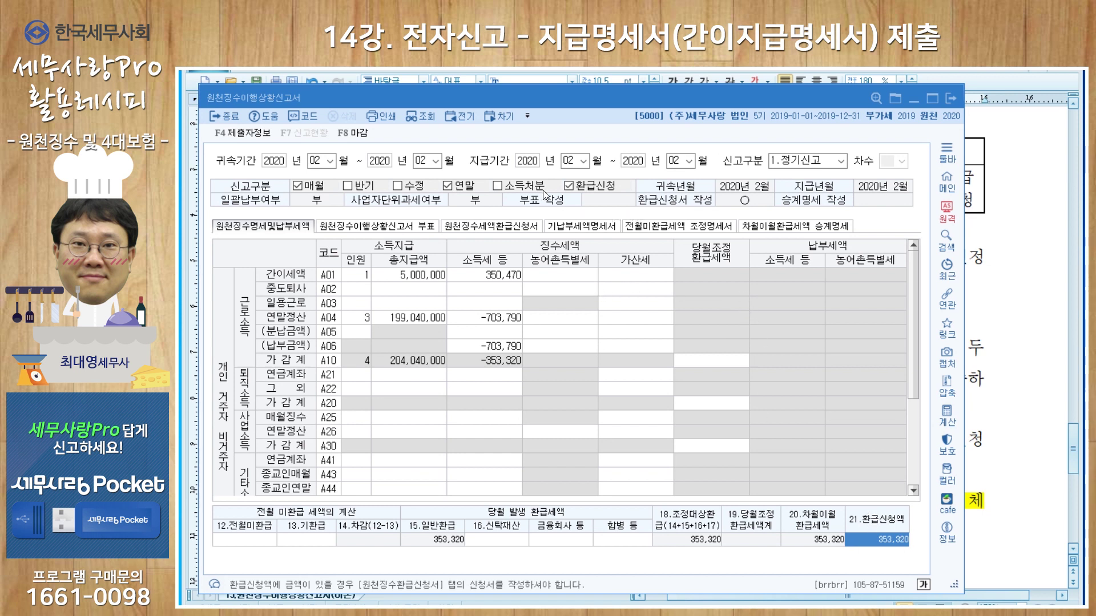
pyautogui.click(982, 313)
pyautogui.scroll(-4, 663, 338)
pyautogui.scroll(-4, 664, 338)
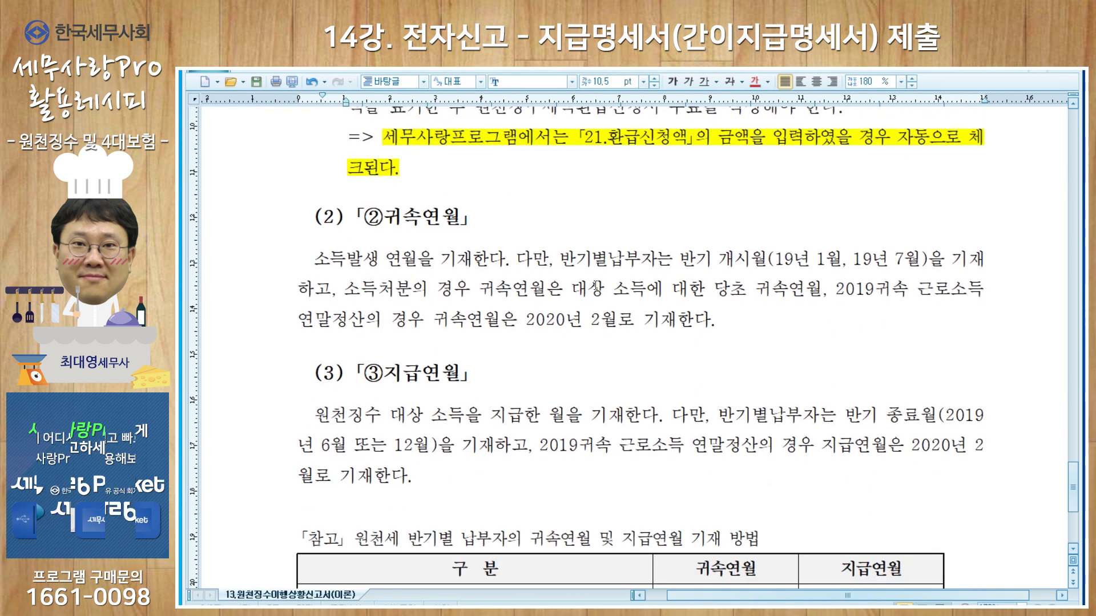
pyautogui.scroll(-4, 595, 285)
pyautogui.scroll(-2, 595, 286)
pyautogui.scroll(-2, 595, 286)
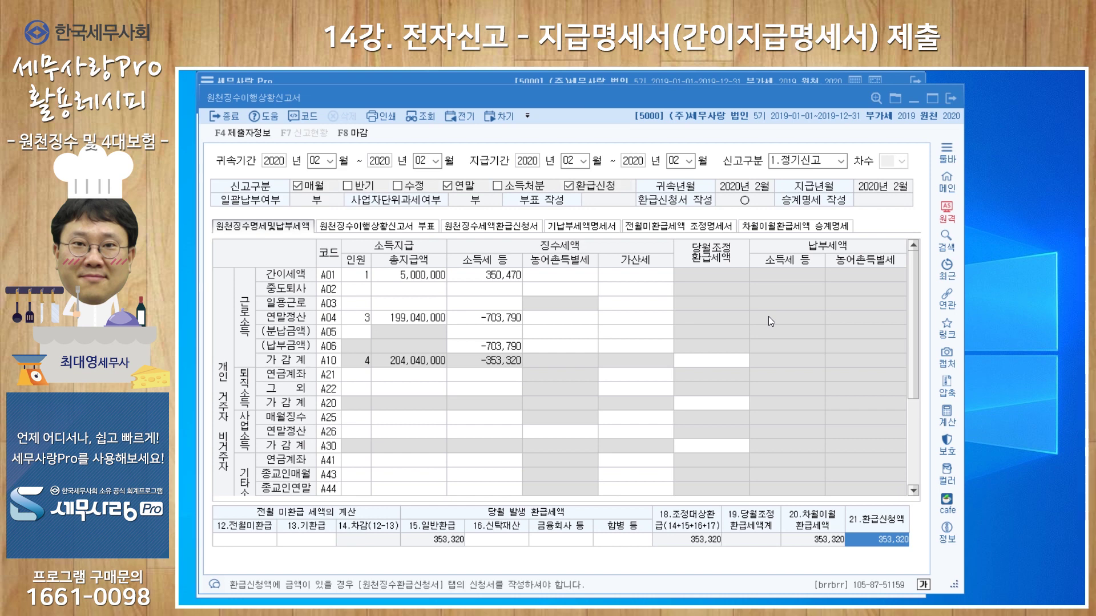
# - Leave the 원천징수이행상황신고서 and view the business income forms 사업소득원천징수영수증(연말정산용) and 사업소득지급명세서(연간집계표)
pyautogui.moveTo(587, 97); pyautogui.dragTo(583, 90)
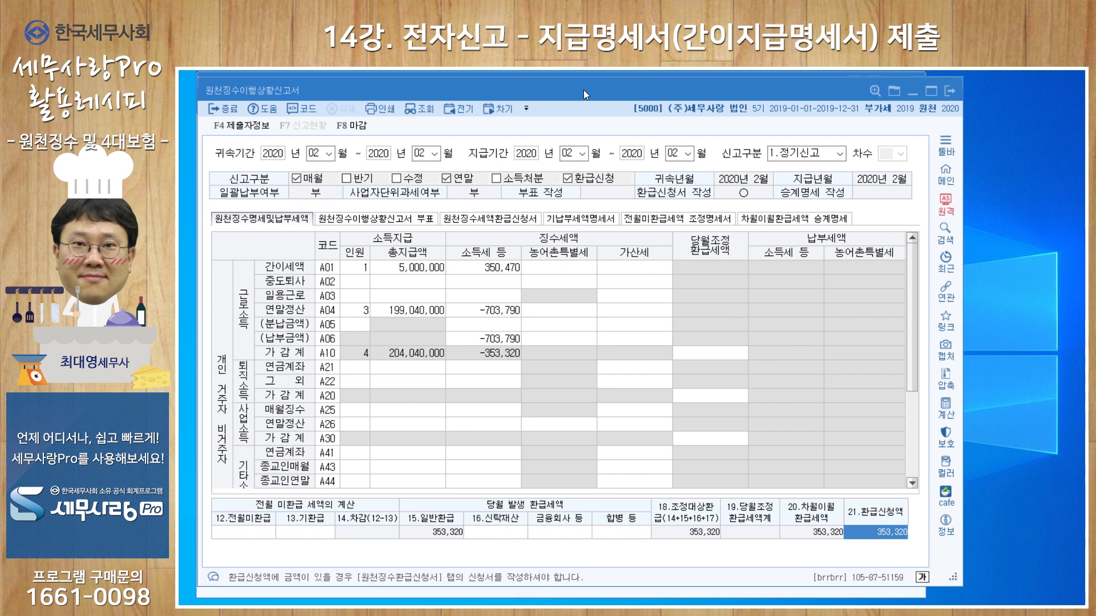
pyautogui.press('Escape')
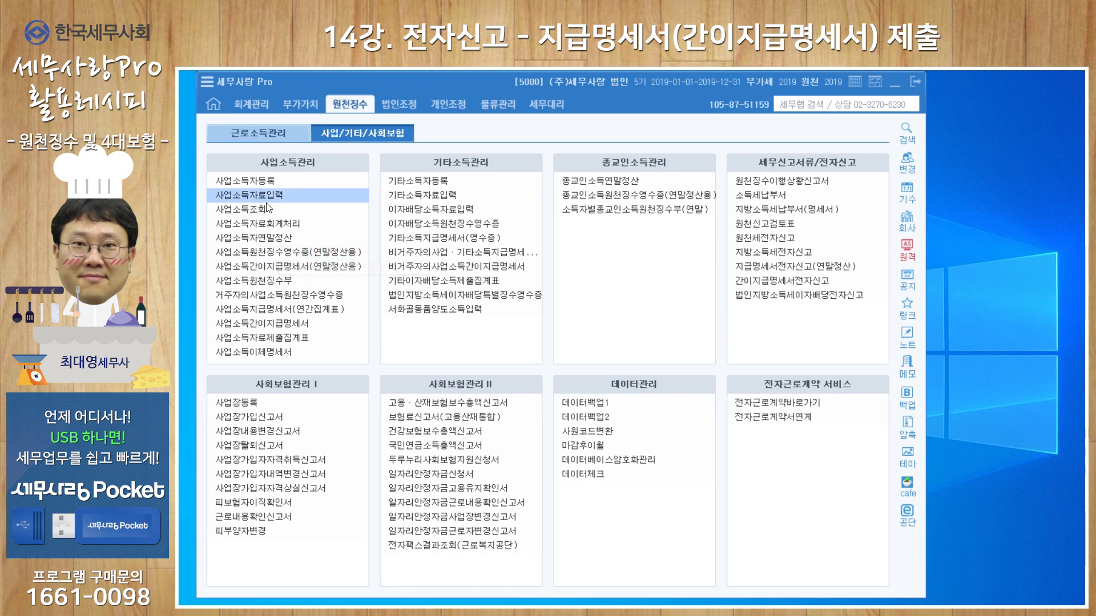
pyautogui.click(265, 254)
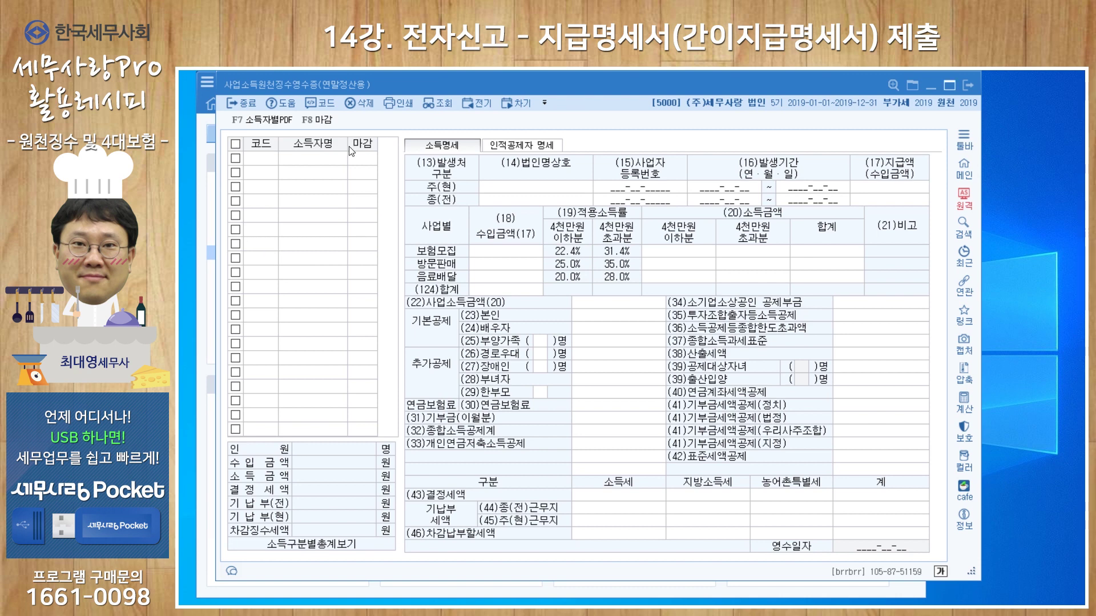
pyautogui.click(962, 85)
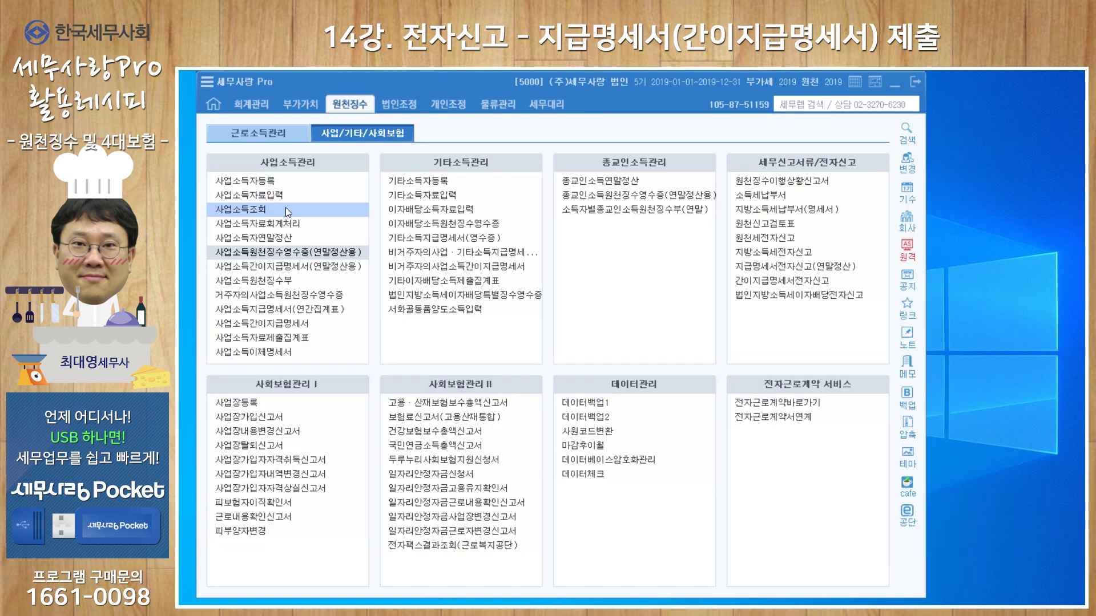
pyautogui.click(282, 313)
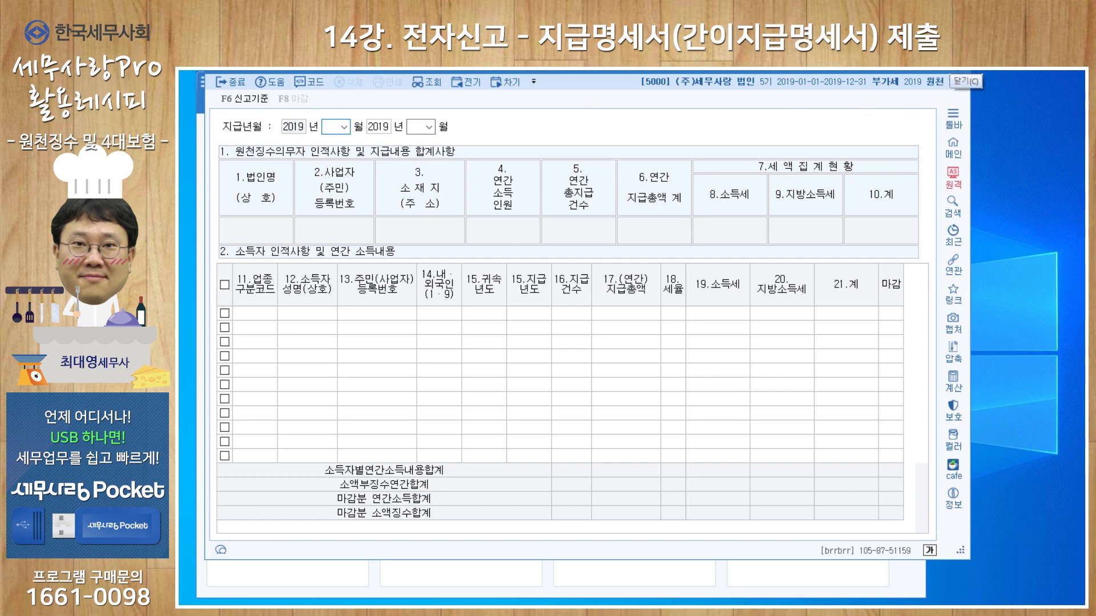
pyautogui.click(970, 81)
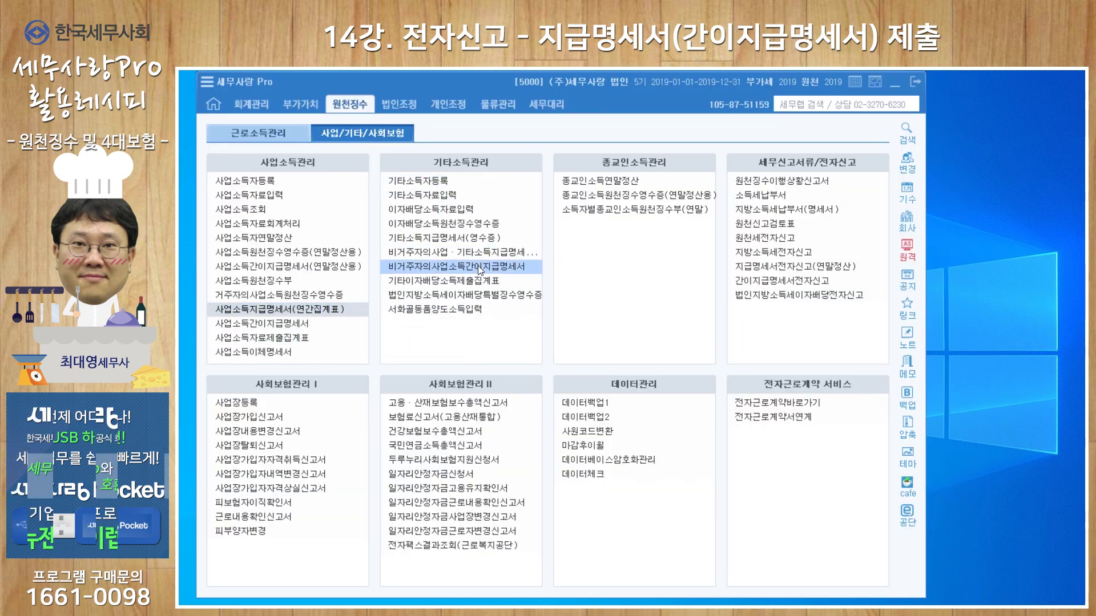
# - View the 이자배당소득원천징수영수증 and 기타소득지급명세서(영수증) forms, closing each one after viewing
pyautogui.click(436, 227)
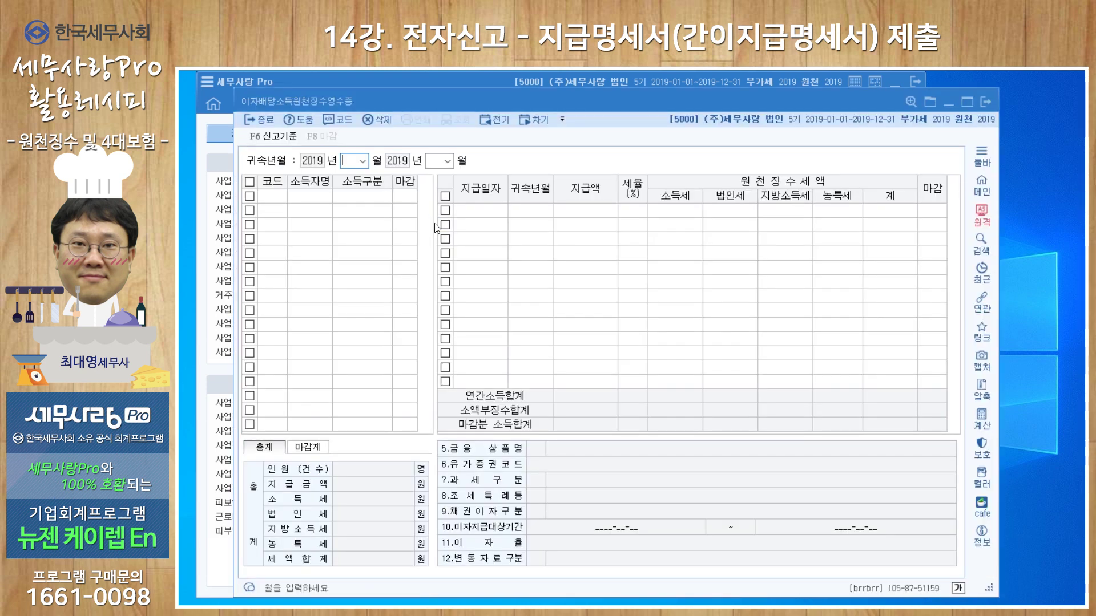
pyautogui.click(985, 103)
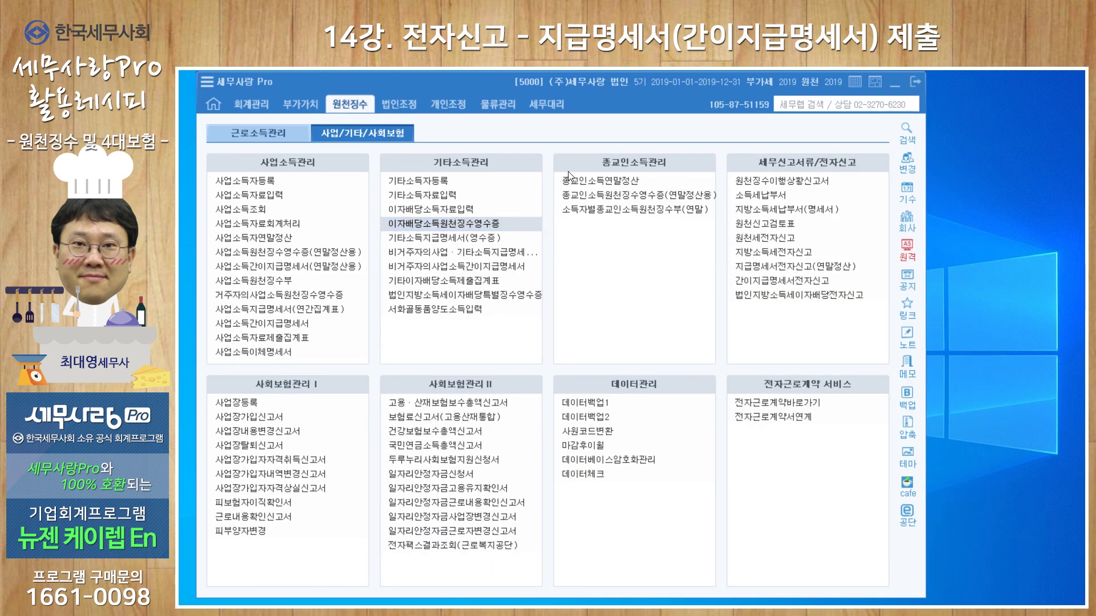
pyautogui.click(431, 239)
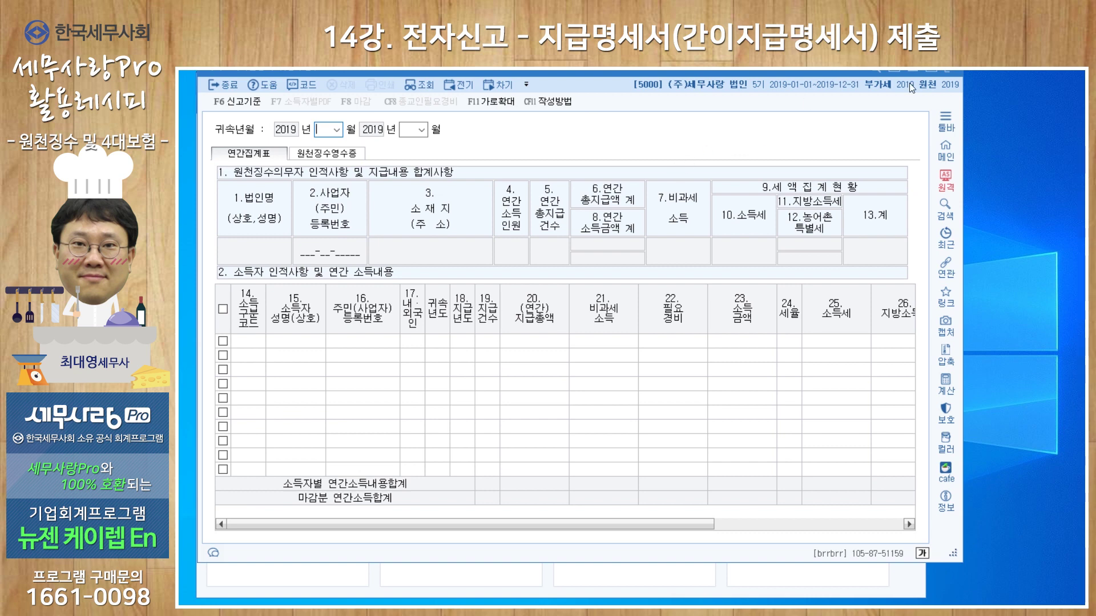
pyautogui.click(959, 76)
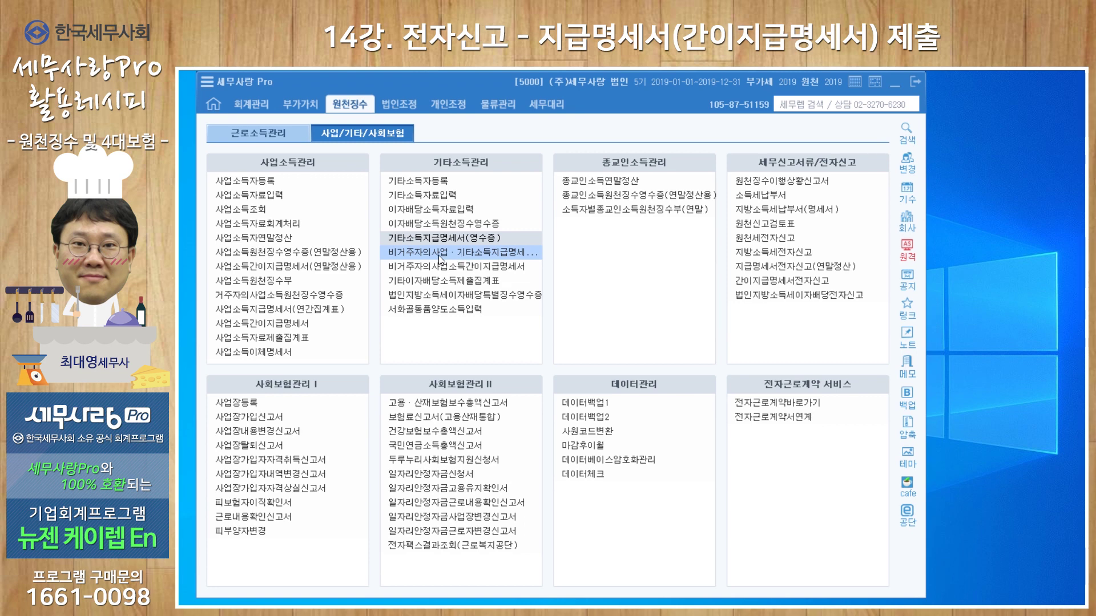
# - View the 일용직전자신고 filing screen under 근로소득관리 without refreshing the 마감정보, and close it
pyautogui.click(261, 135)
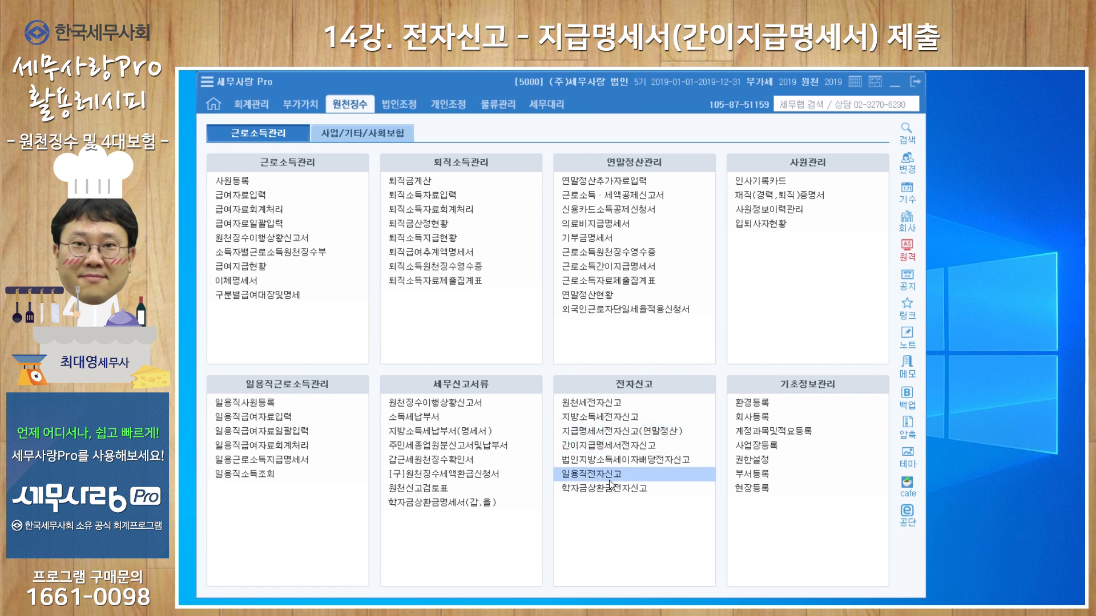
pyautogui.click(603, 477)
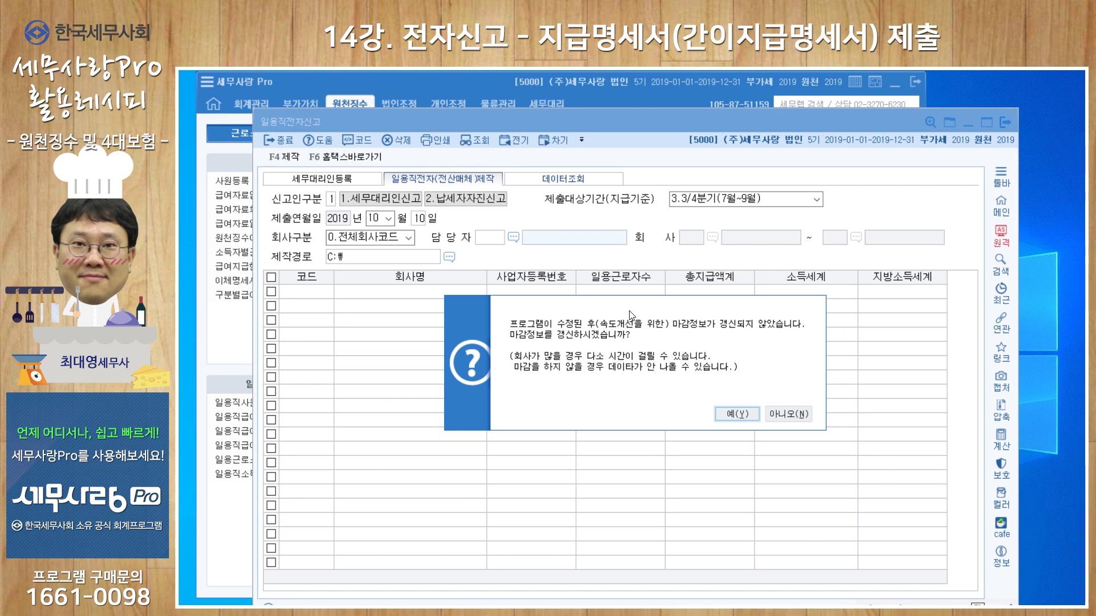
pyautogui.click(779, 419)
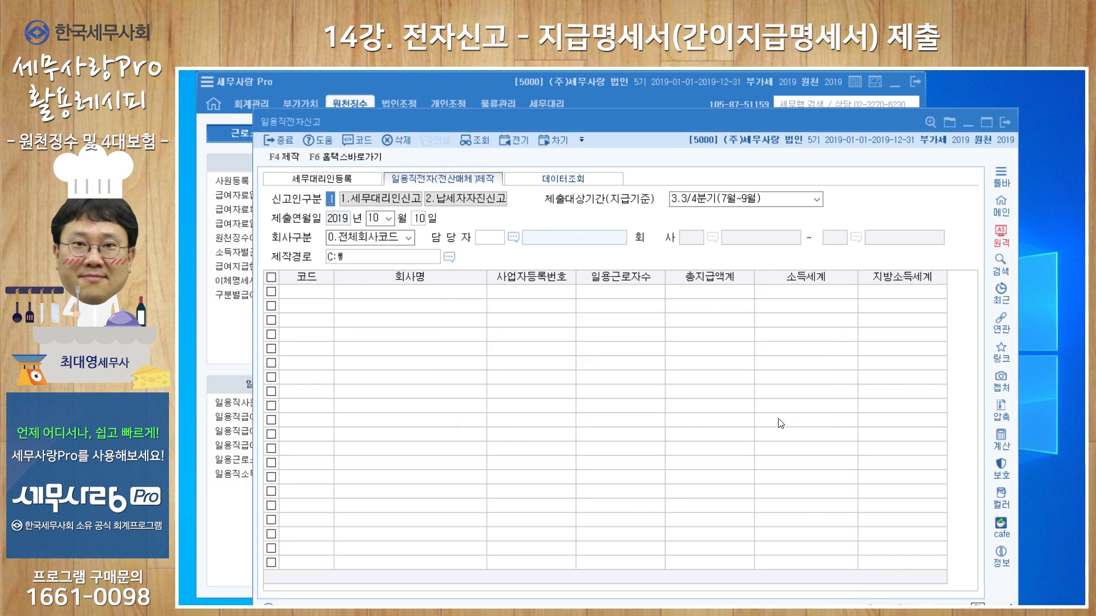
pyautogui.click(1005, 123)
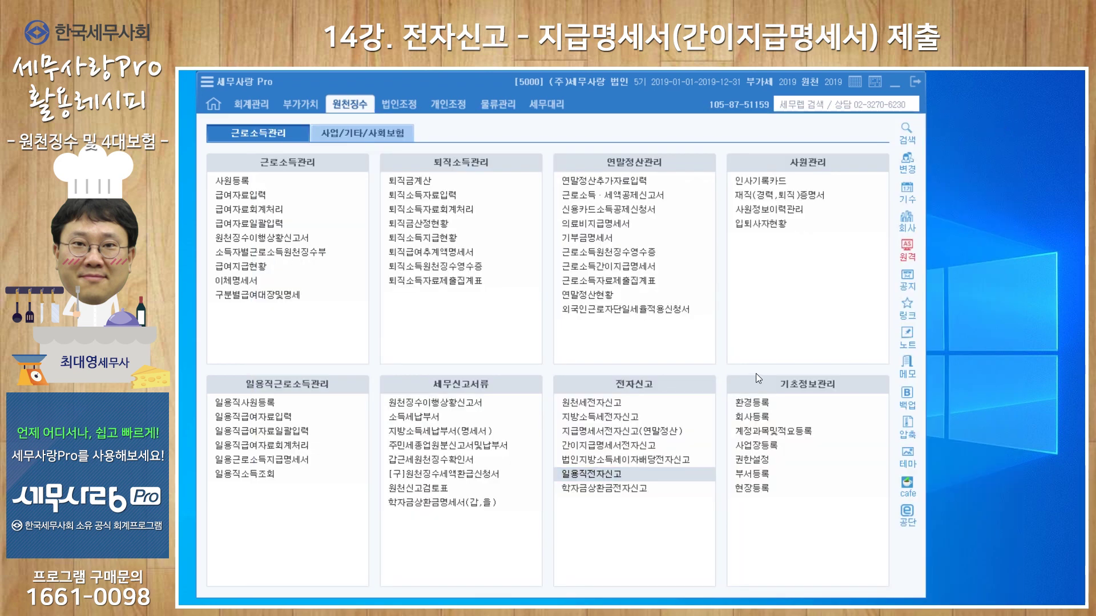
# - Examine the 전산매체구분 choices in 지급명세서전자신고(연말정산), keeping 1.근로소득지급명세서, and close the screen
pyautogui.click(632, 432)
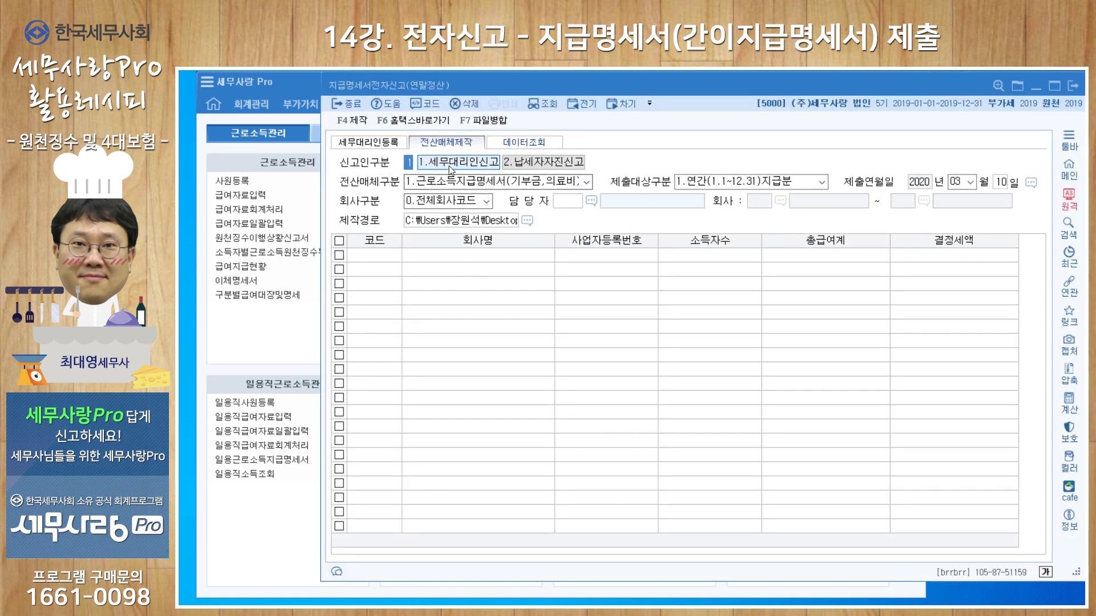
pyautogui.click(587, 183)
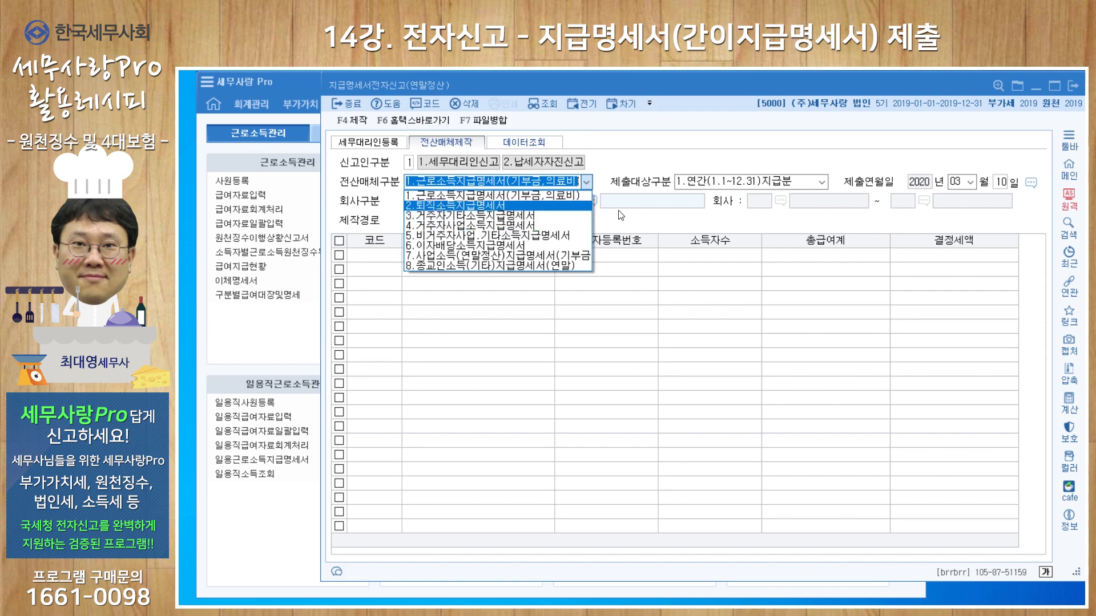
pyautogui.click(641, 222)
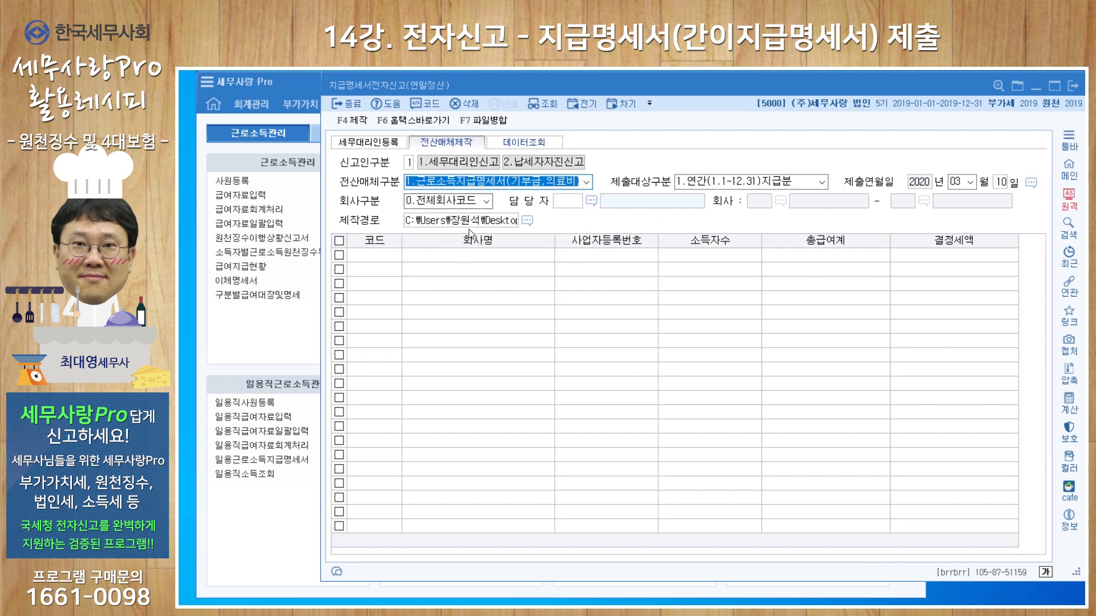
pyautogui.click(1073, 85)
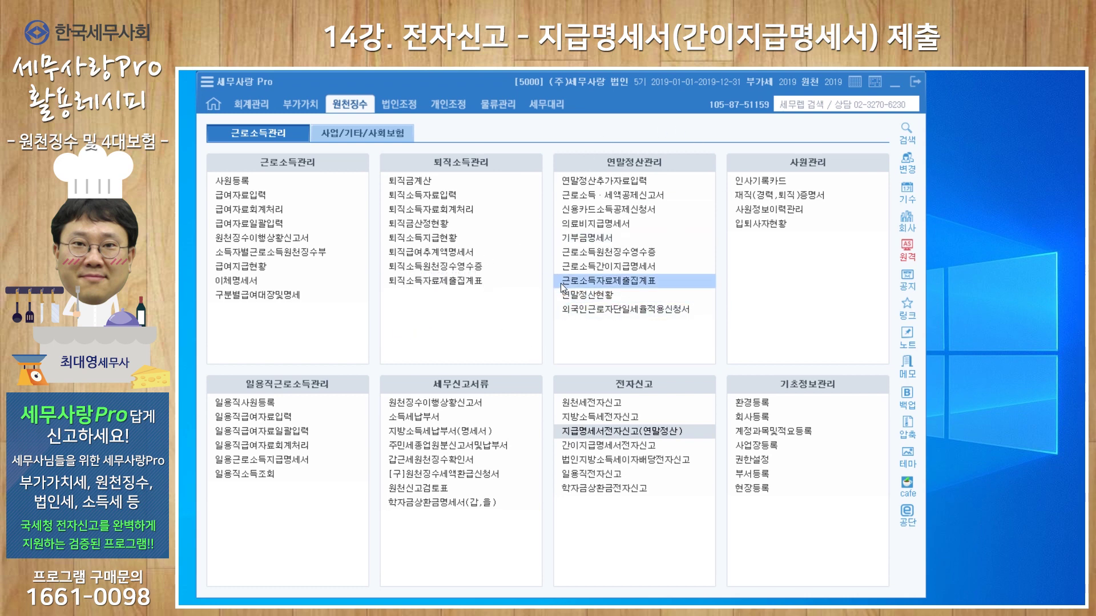
# - Review the 근로소득간이지급명세서 for the second half of 2019 and close it
pyautogui.click(579, 267)
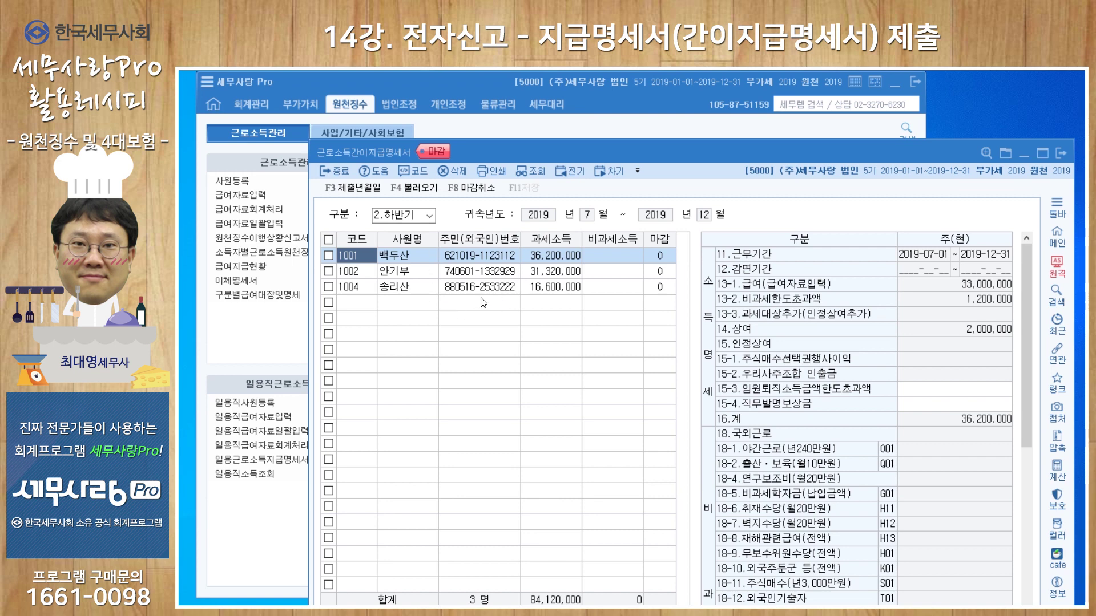
pyautogui.moveTo(546, 156); pyautogui.dragTo(434, 59)
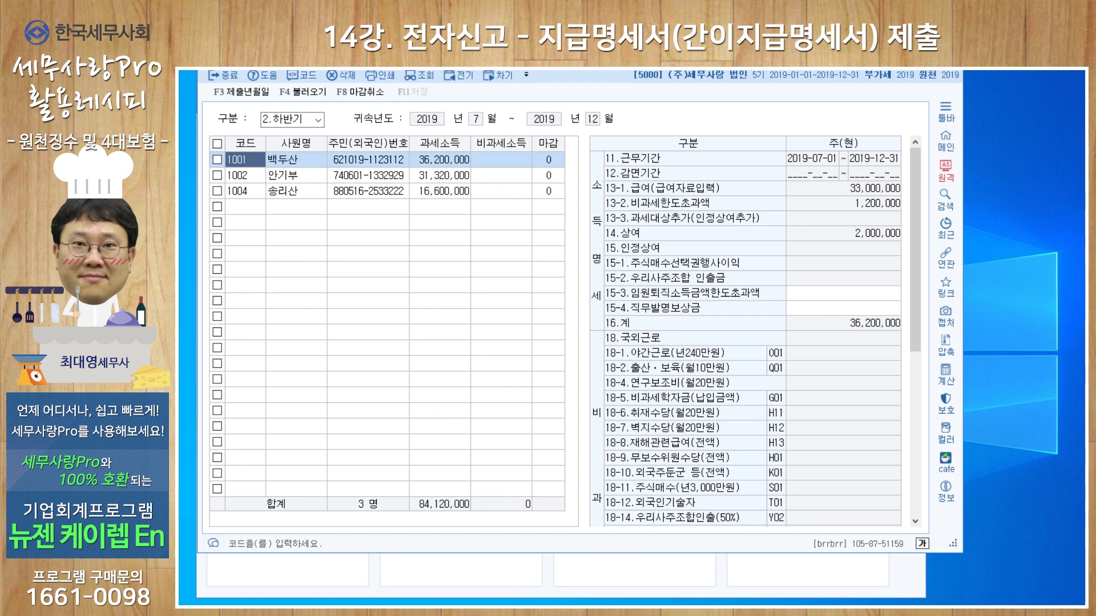
pyautogui.press('Escape')
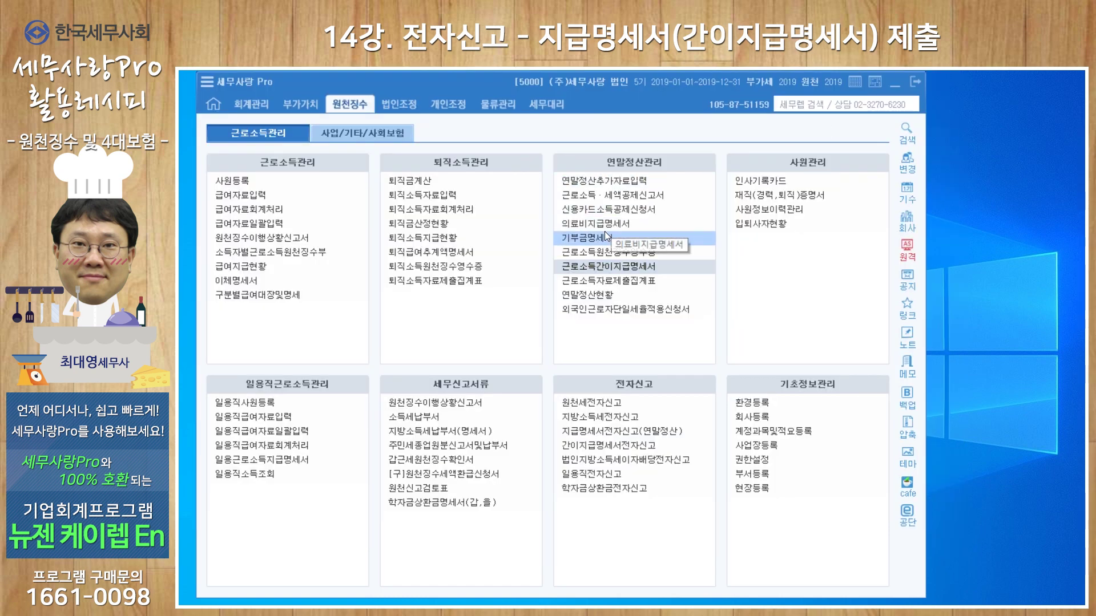
# - Review the 사업소득간이지급명세서 and 비거주자의사업소득간이지급명세서 for the second half of 2019, closing each one
pyautogui.click(356, 135)
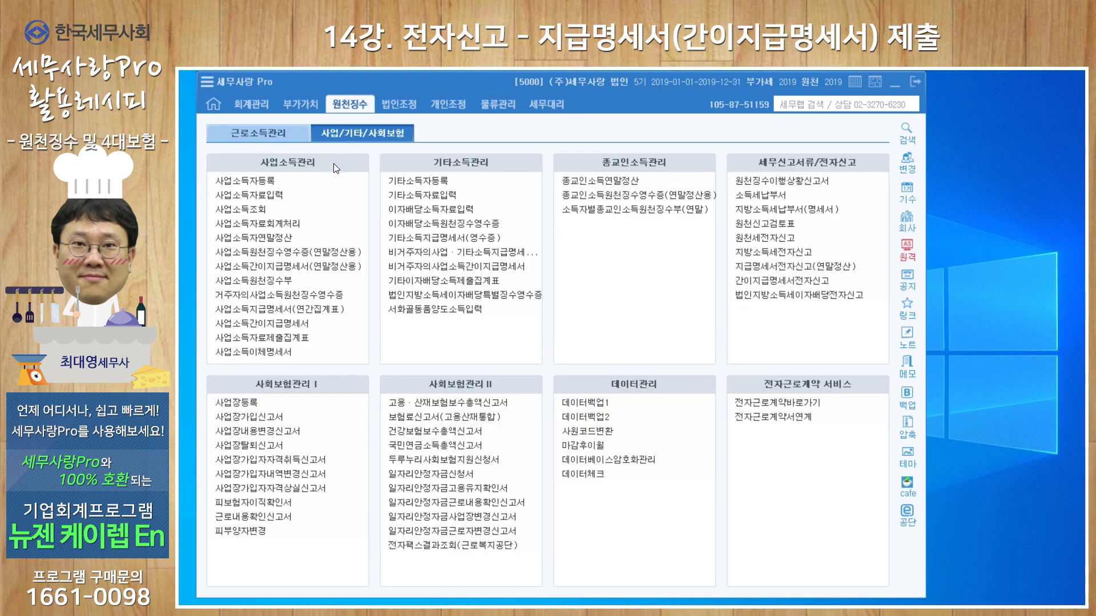
pyautogui.click(280, 324)
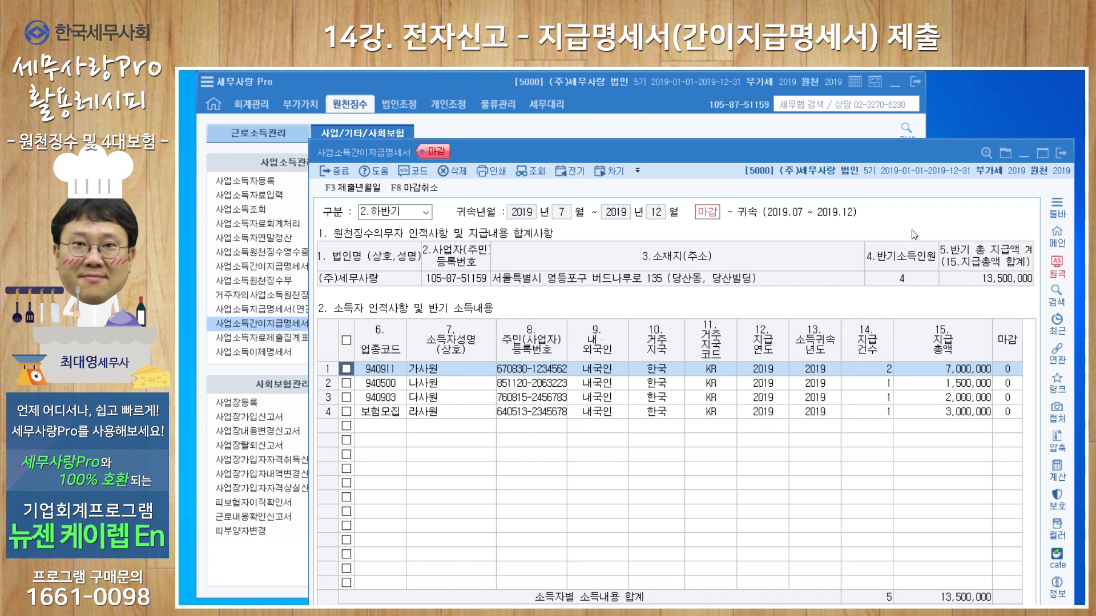
pyautogui.click(1058, 154)
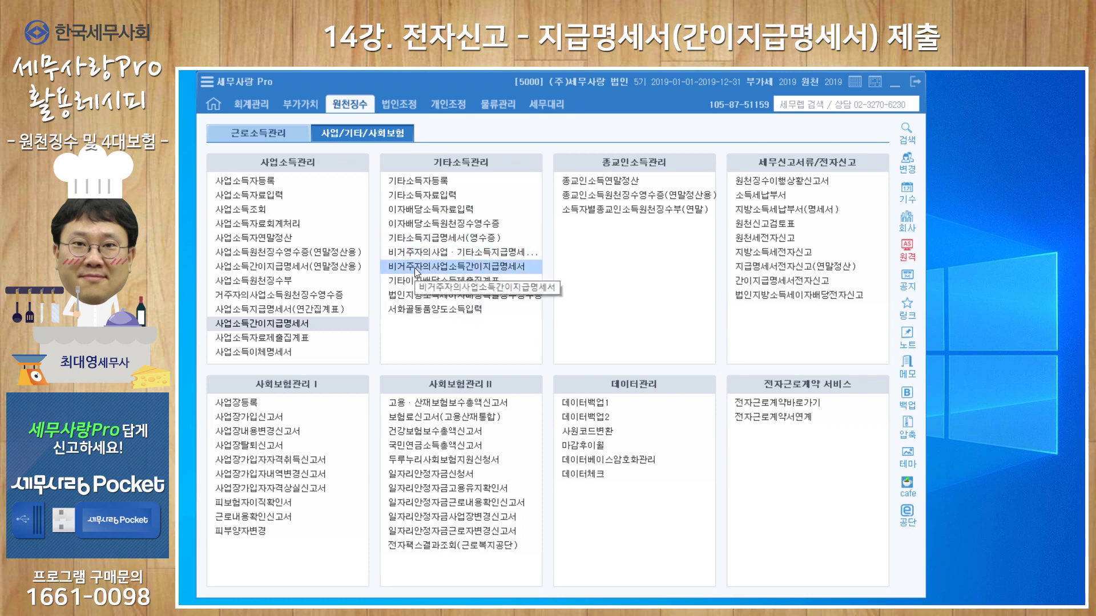
pyautogui.click(452, 266)
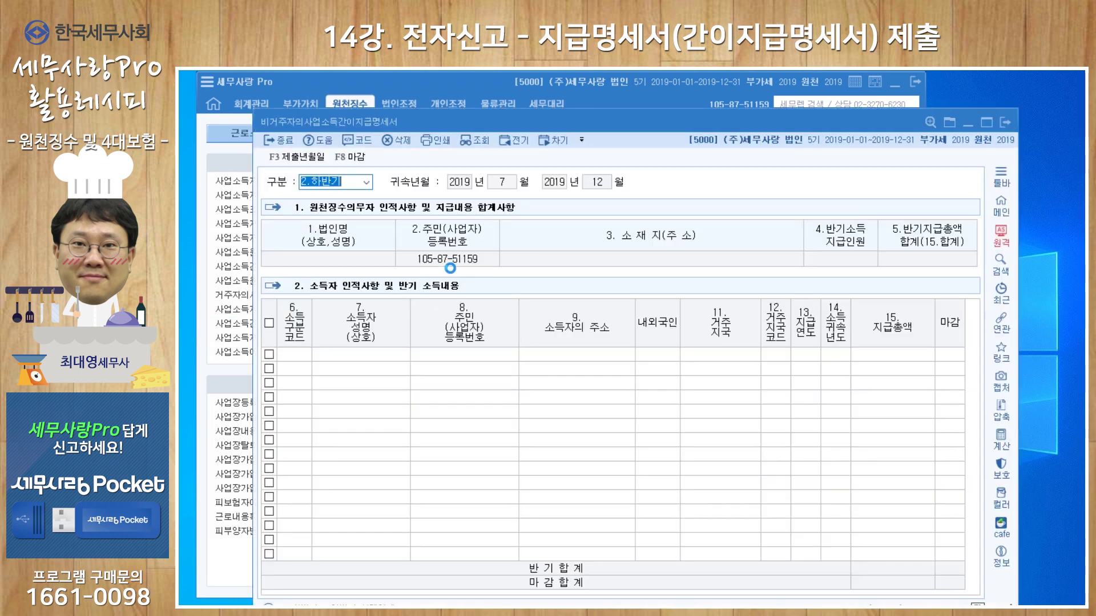
pyautogui.click(999, 122)
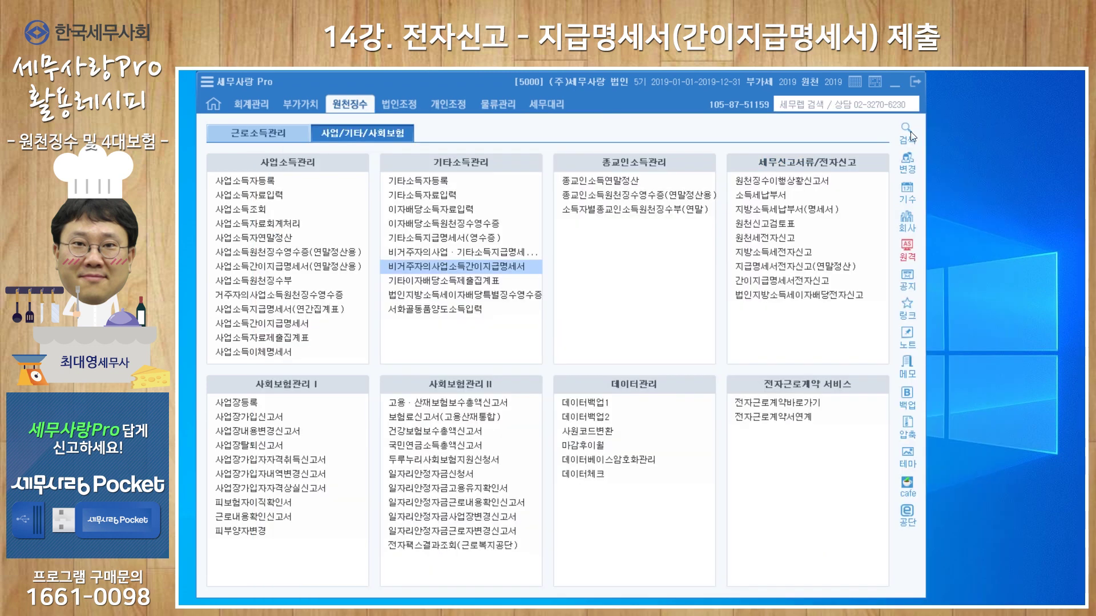
# - Examine the 전산매체구분 choices in 간이지급명세서전자신고 under 근로소득관리, keeping 1.근로소득, and close the screen
pyautogui.click(273, 133)
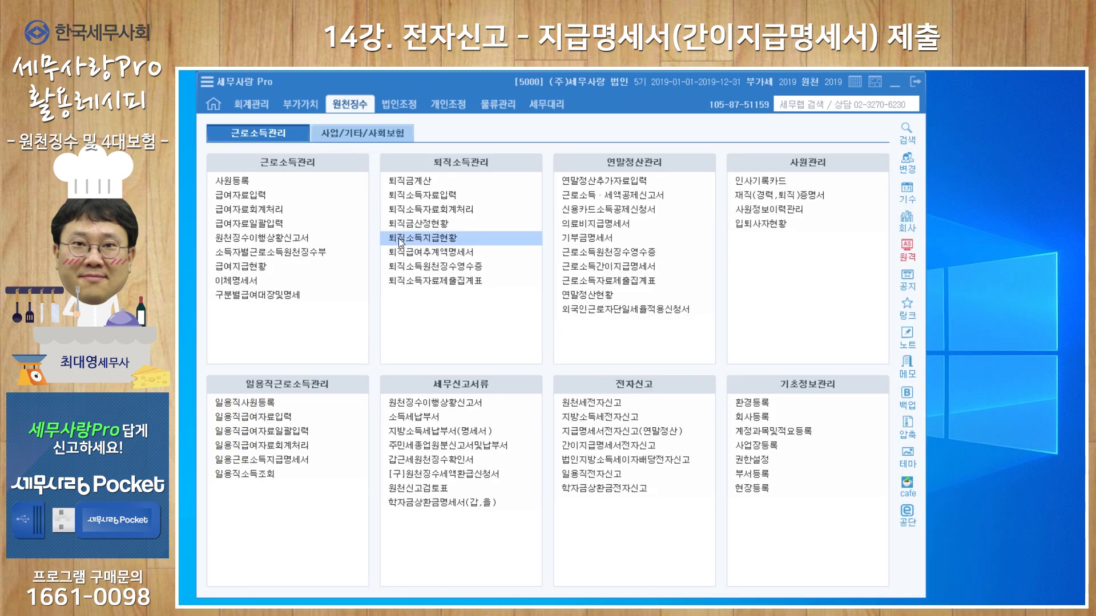
pyautogui.click(581, 446)
pyautogui.click(513, 237)
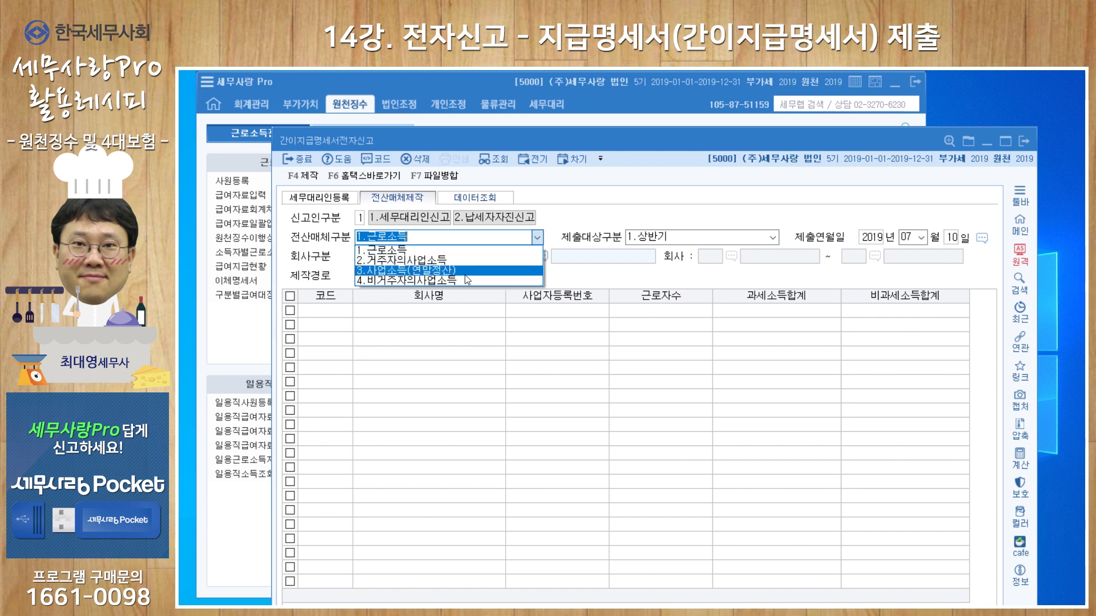
pyautogui.click(1021, 143)
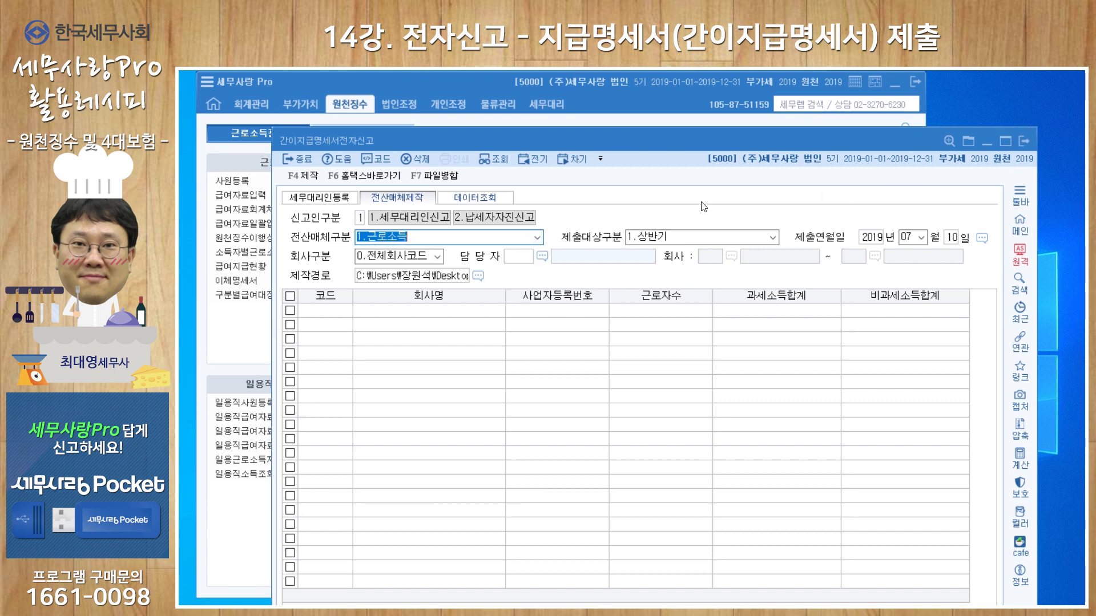
pyautogui.click(1022, 143)
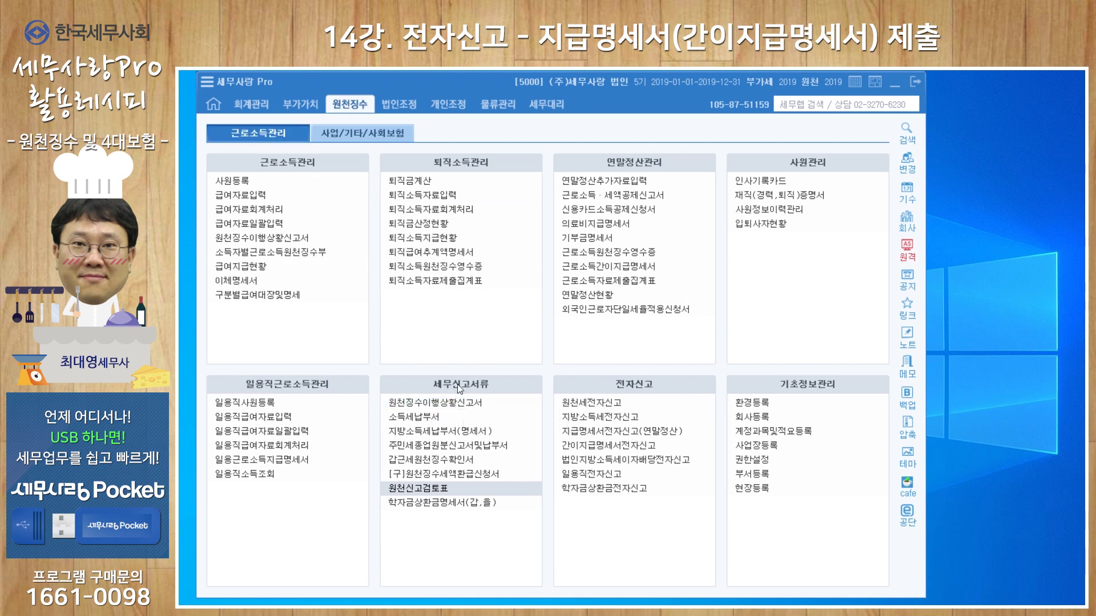
# - Review the monthly 급여자료입력 figures and the 일용/사업/기타 등 income for 2019 in the 원천신고검토표, and close it
pyautogui.click(420, 489)
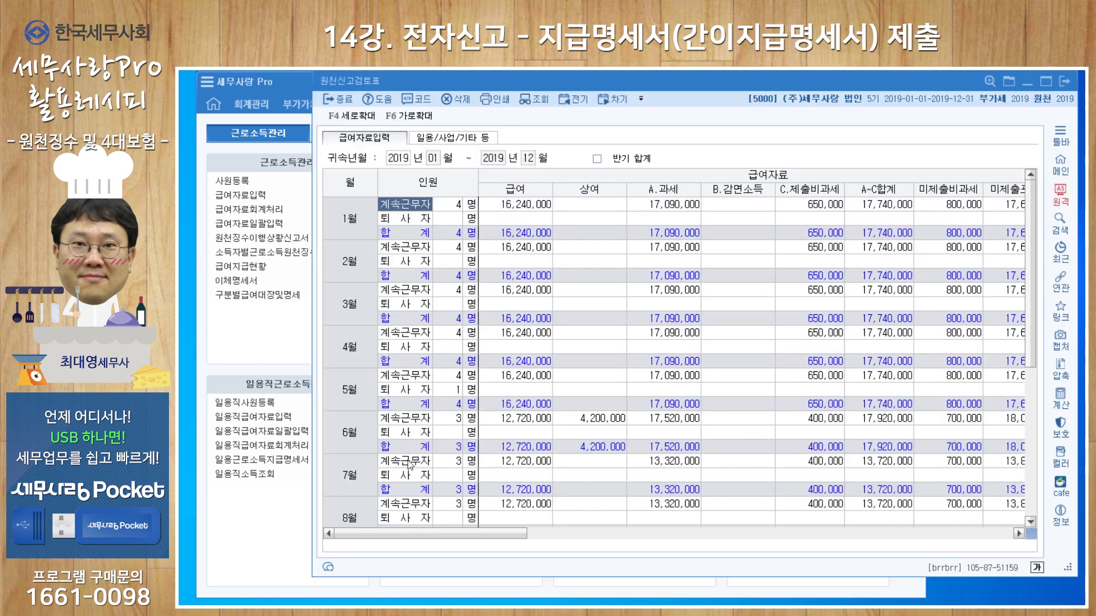
pyautogui.moveTo(590, 83); pyautogui.dragTo(469, 71)
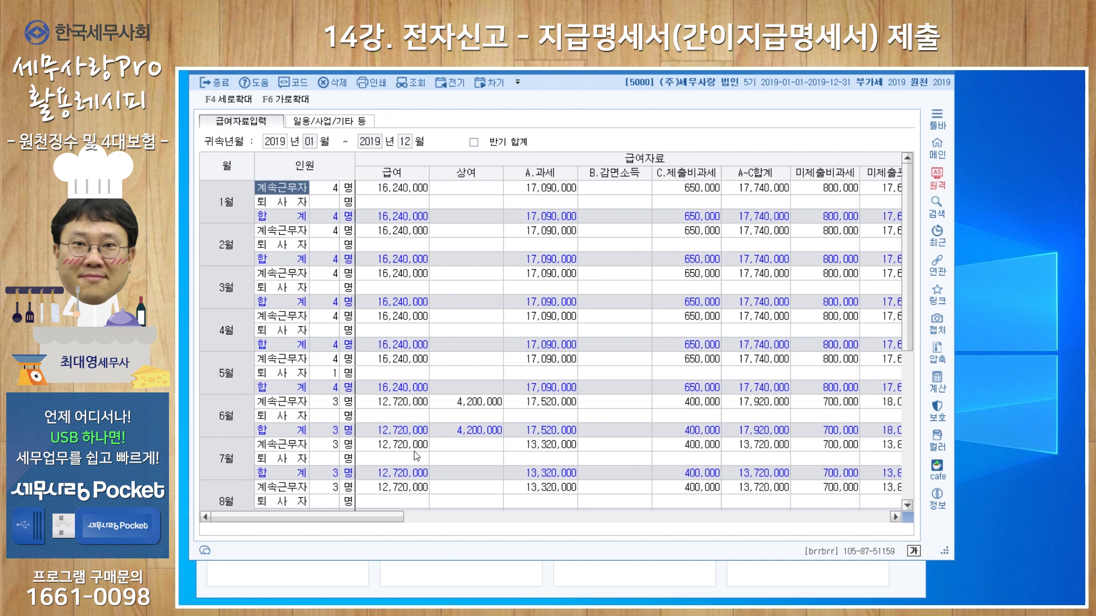
pyautogui.scroll(-6, 390, 516)
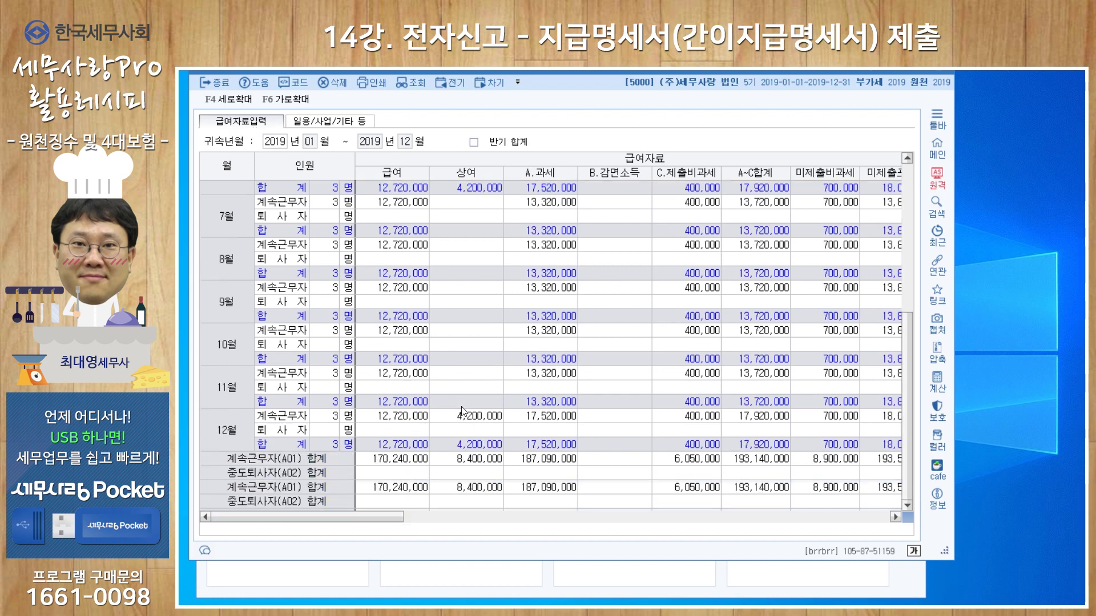
pyautogui.moveTo(389, 514)
pyautogui.mouseDown()
pyautogui.moveTo(871, 520)
pyautogui.moveTo(375, 517)
pyautogui.mouseUp()
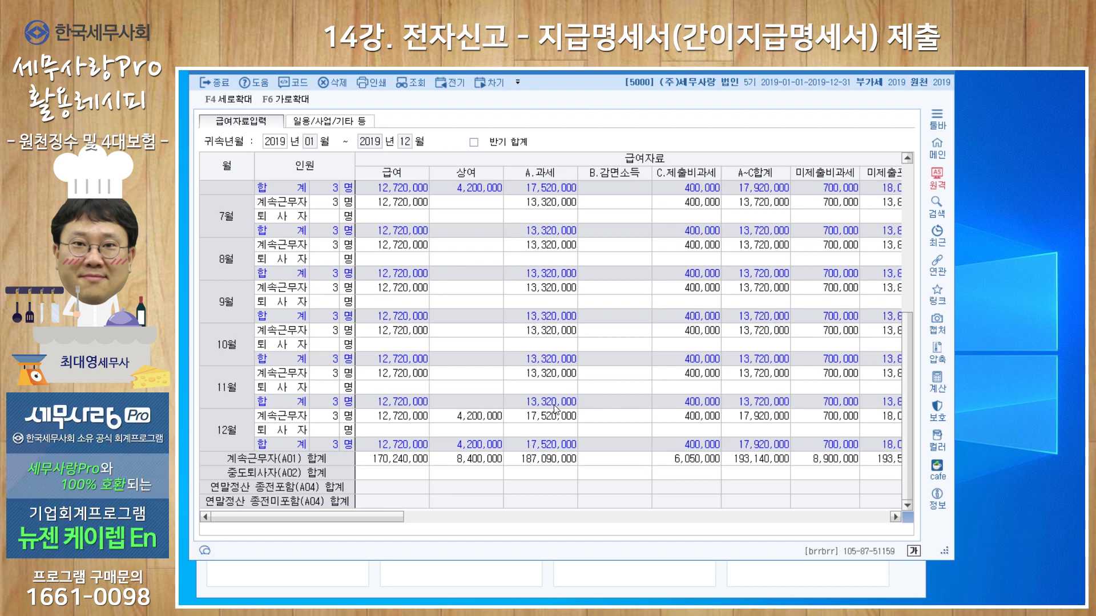
pyautogui.click(326, 122)
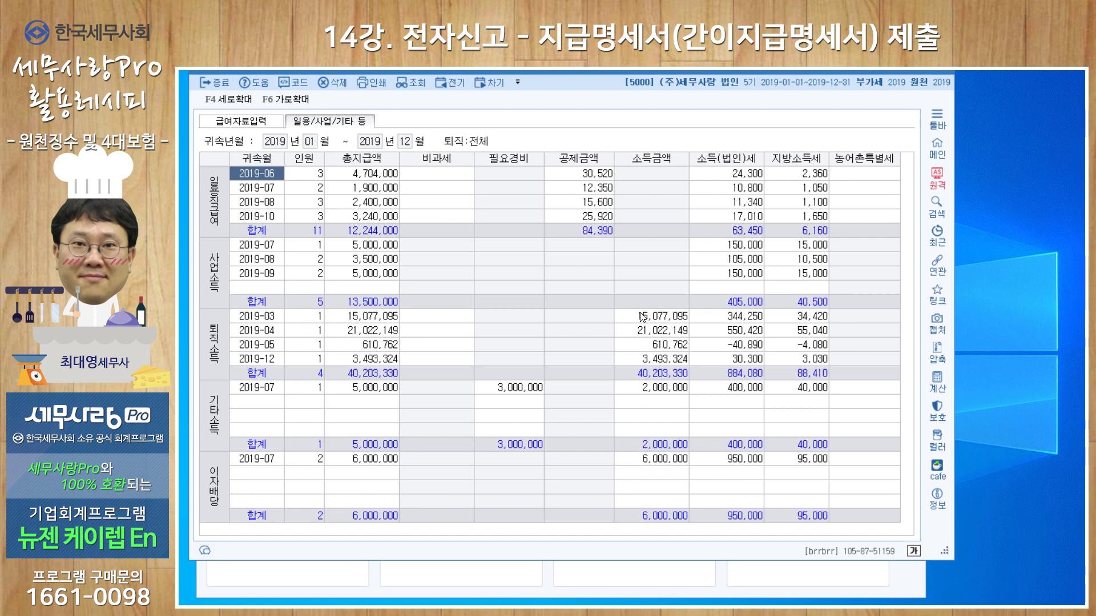
pyautogui.click(943, 71)
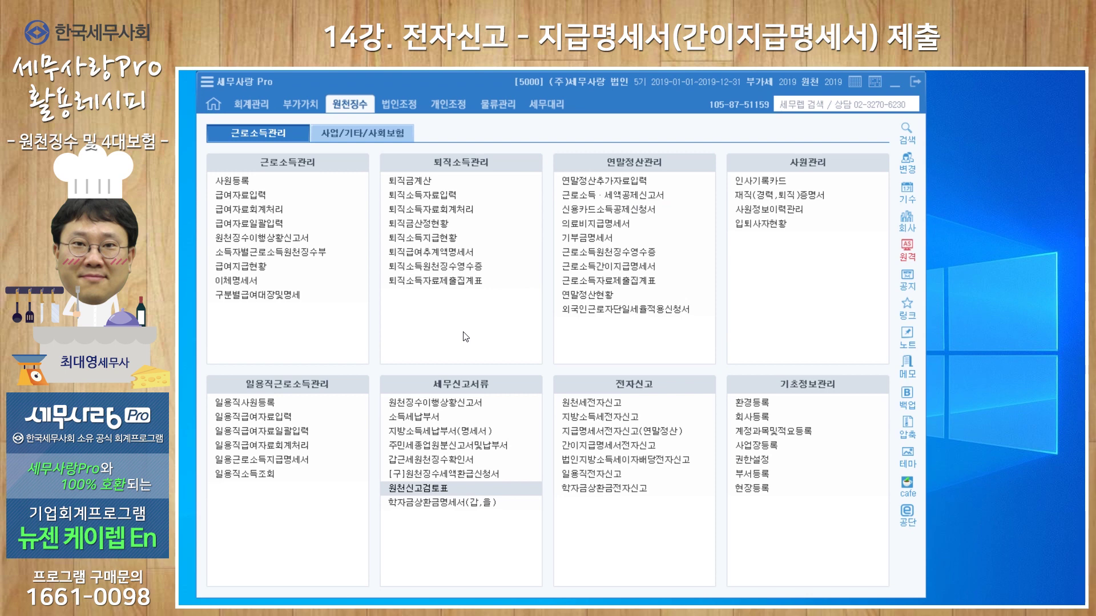